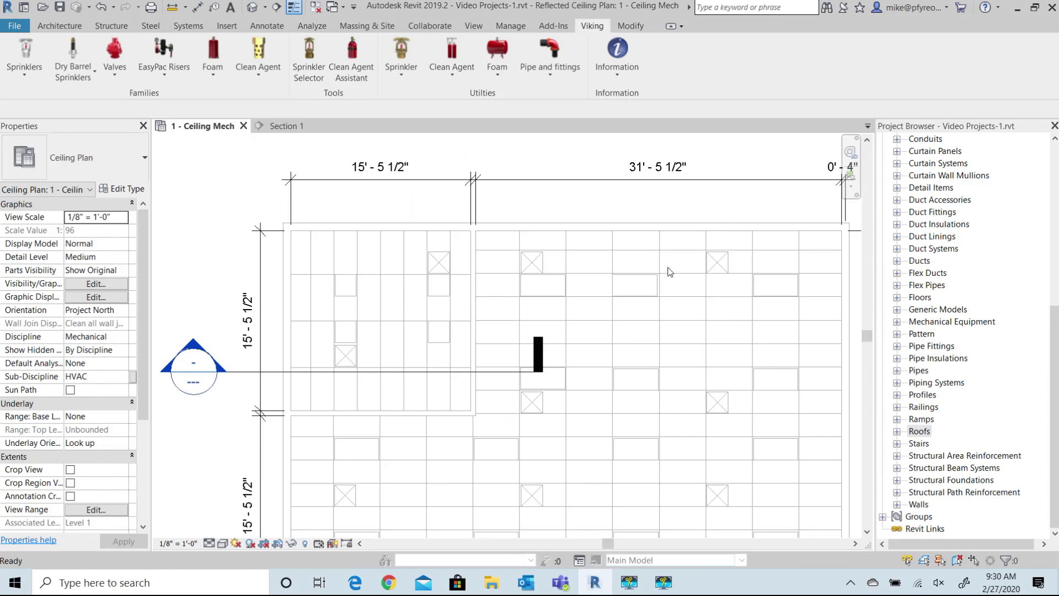
Step: Open the Viking tab's Sprinklers menu and choose the Extended Coverage sprinkler list
{"action": "scroll", "coordinate": [620, 293], "scroll_direction": "down", "scroll_amount": 2}
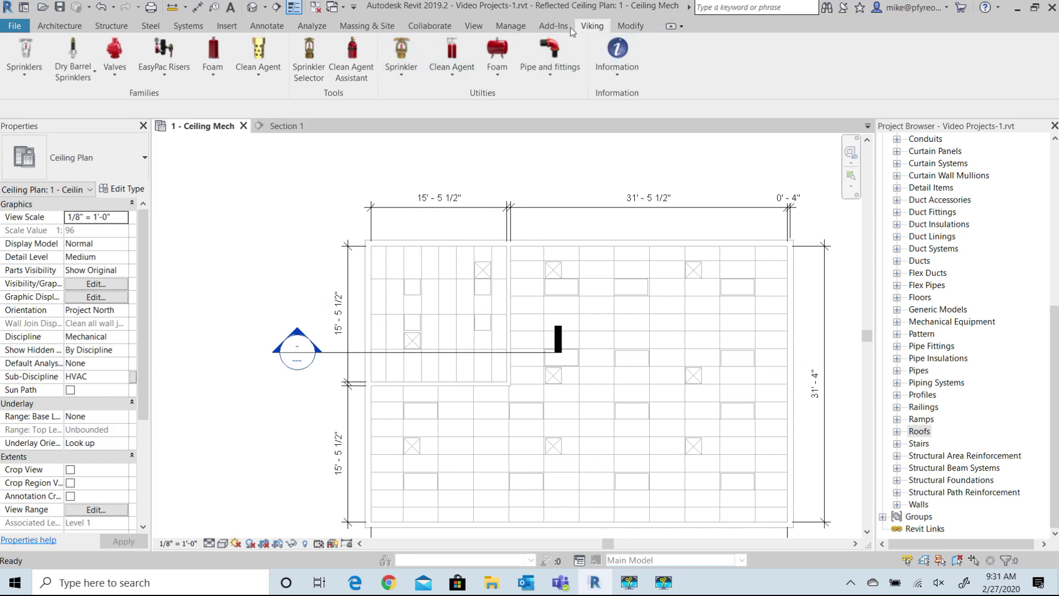
{"action": "left_click", "coordinate": [59, 29]}
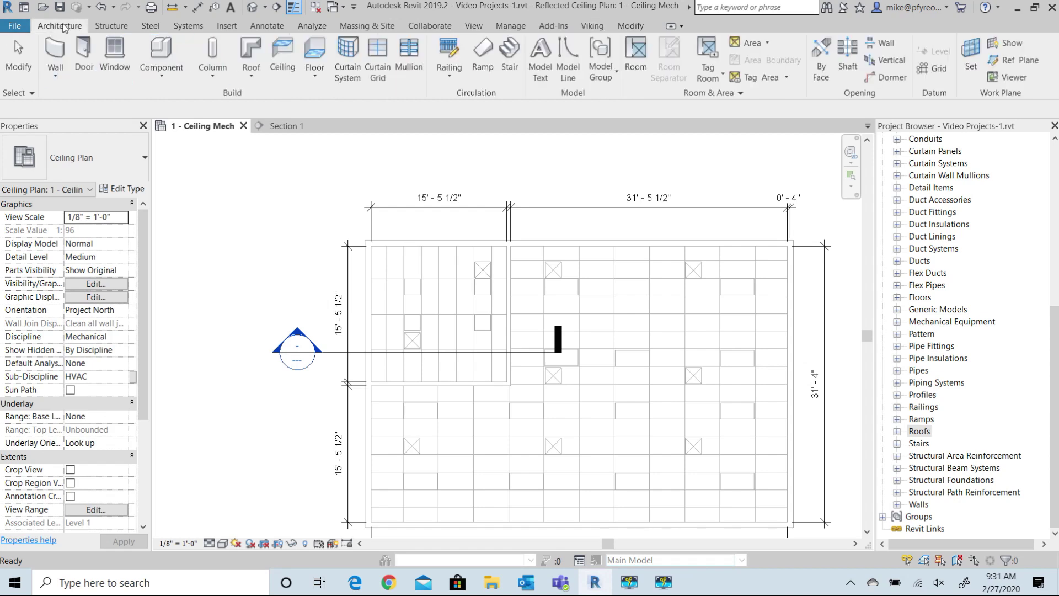
{"action": "left_click", "coordinate": [599, 29]}
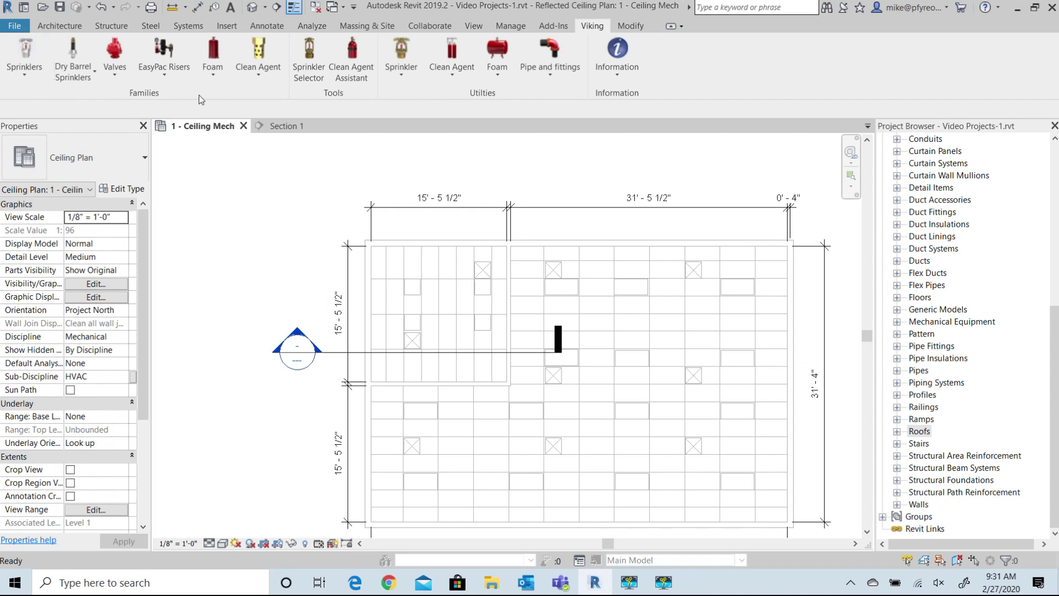
{"action": "left_click", "coordinate": [27, 52]}
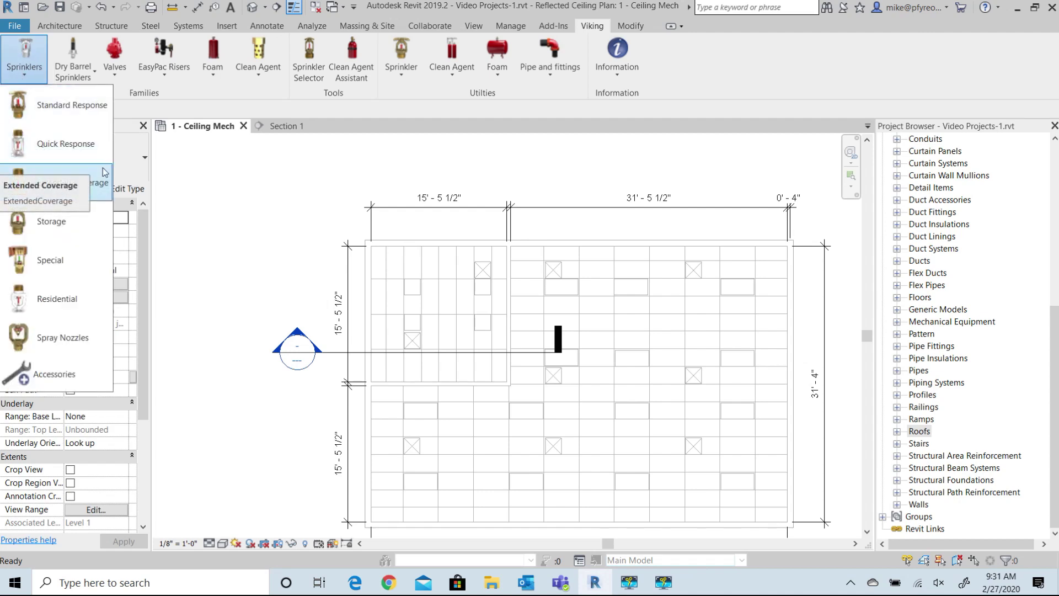
{"action": "left_click", "coordinate": [95, 188]}
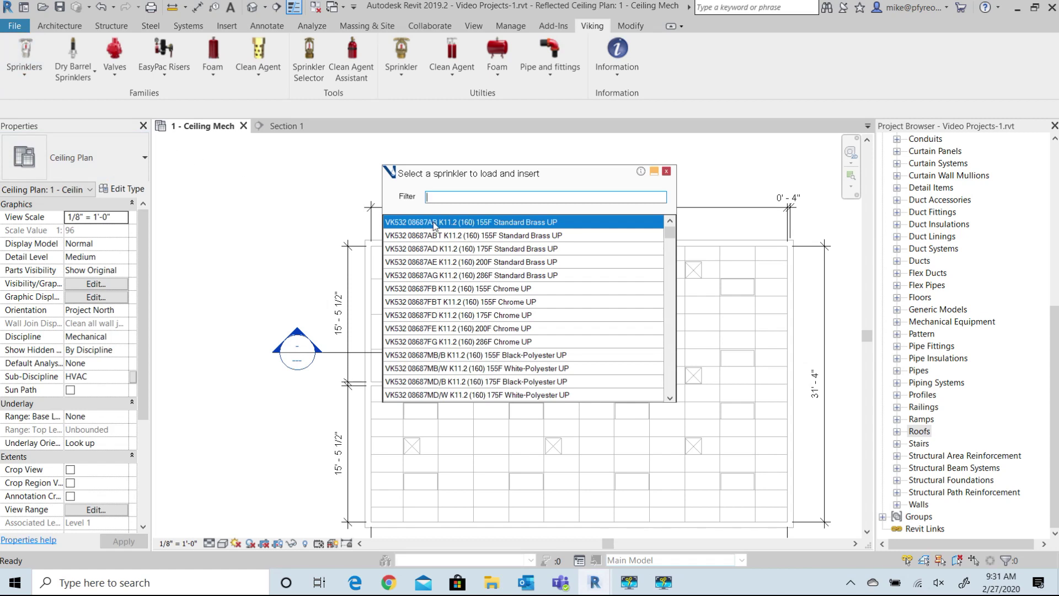
Step: Browse the sprinkler list, then filter it by 'pd' to show only pendent models
{"action": "scroll", "coordinate": [523, 277], "scroll_direction": "down", "scroll_amount": 8}
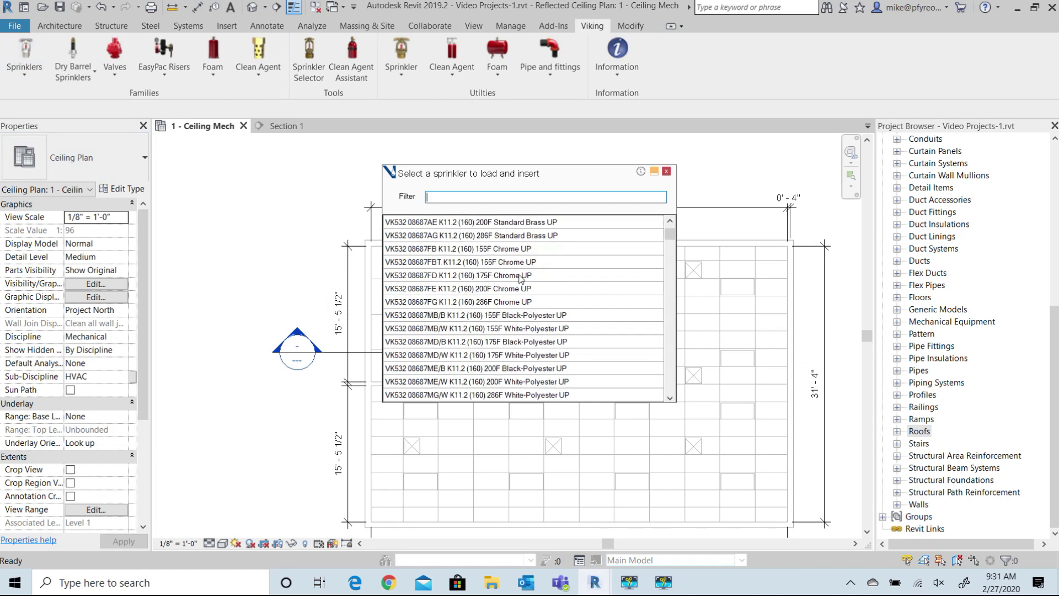
{"action": "scroll", "coordinate": [523, 278], "scroll_direction": "down", "scroll_amount": 10}
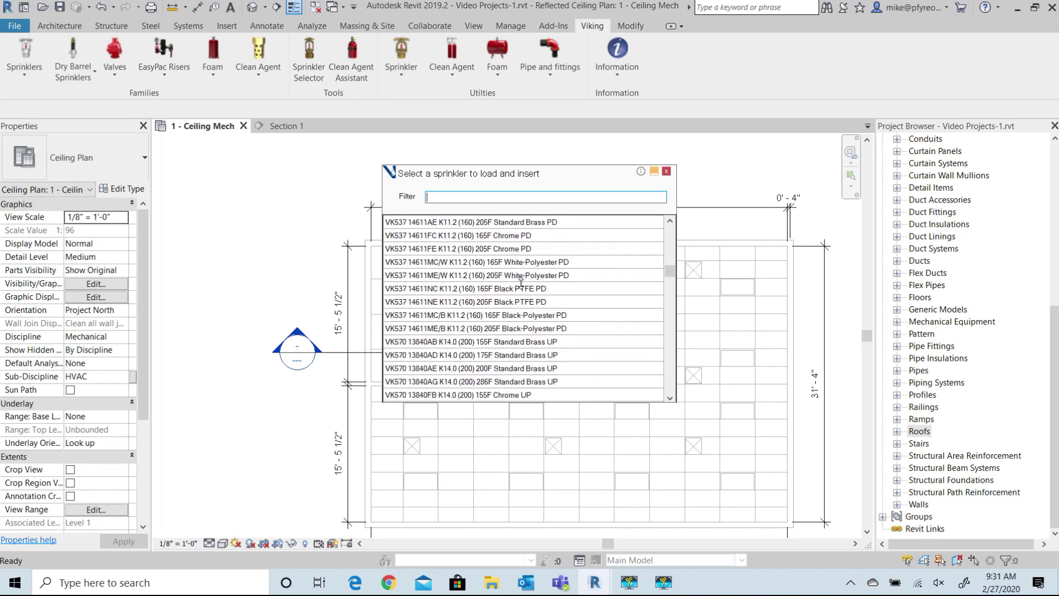
{"action": "scroll", "coordinate": [518, 284], "scroll_direction": "down", "scroll_amount": 5}
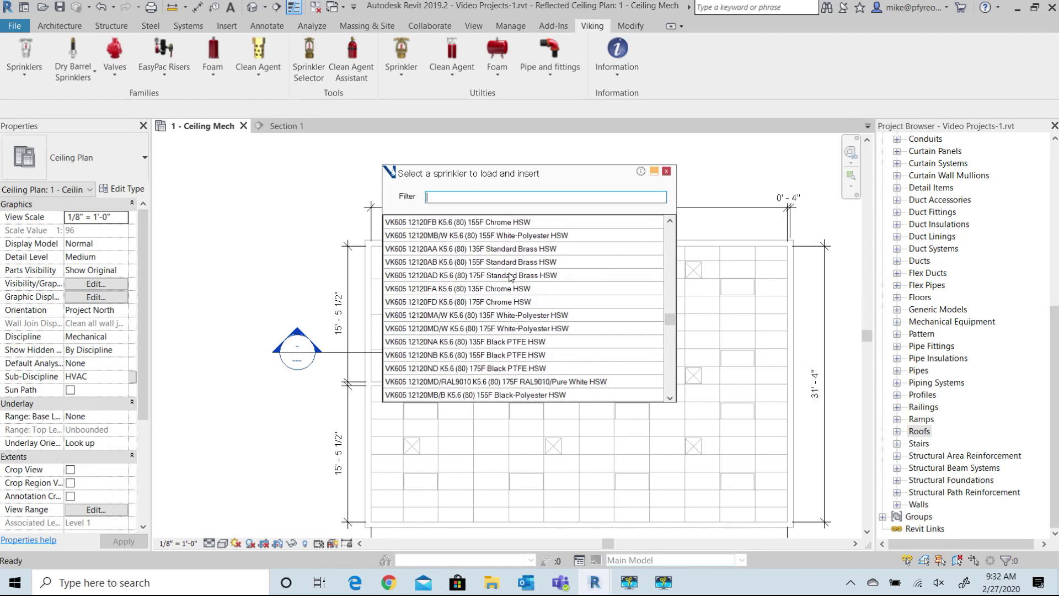
{"action": "scroll", "coordinate": [509, 279], "scroll_direction": "down", "scroll_amount": 5}
{"action": "scroll", "coordinate": [508, 278], "scroll_direction": "up", "scroll_amount": 3}
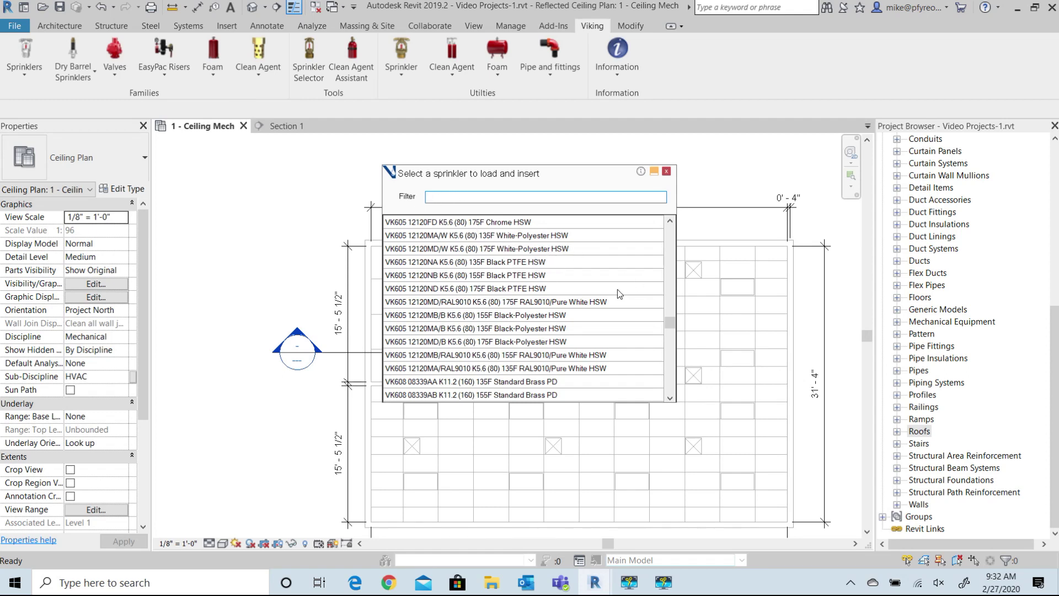
{"action": "scroll", "coordinate": [607, 288], "scroll_direction": "up", "scroll_amount": 3}
{"action": "scroll", "coordinate": [576, 279], "scroll_direction": "up", "scroll_amount": 3}
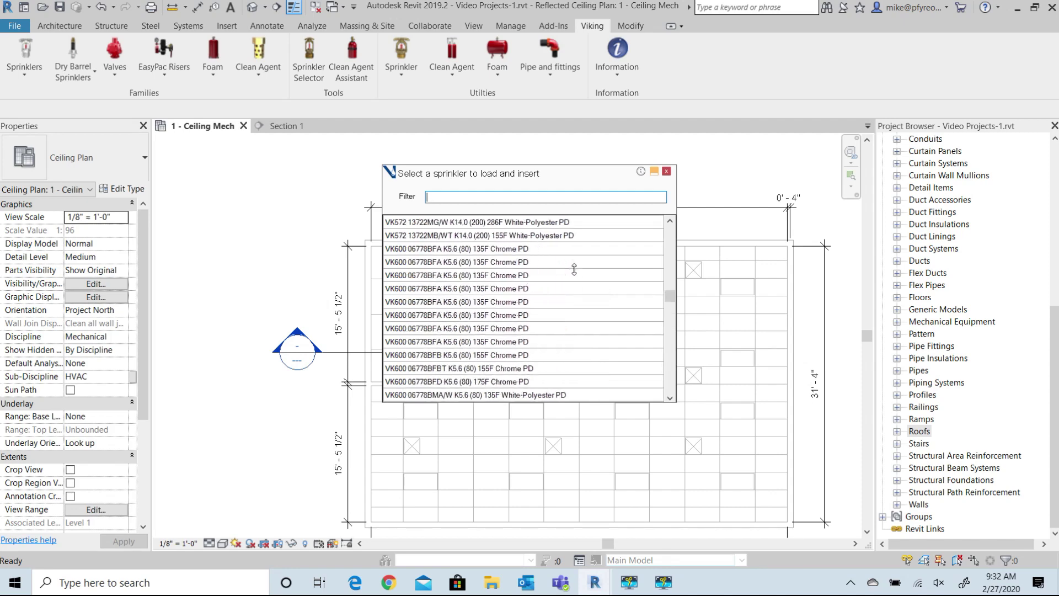
{"action": "scroll", "coordinate": [576, 278], "scroll_direction": "up", "scroll_amount": 3}
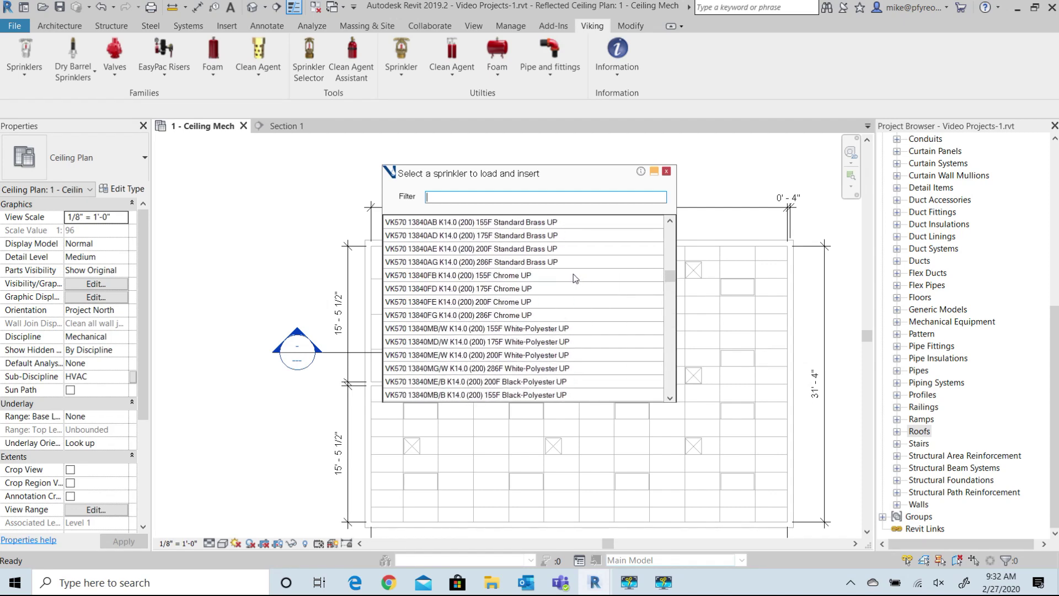
{"action": "left_click", "coordinate": [448, 196]}
{"action": "type", "text": "pd"}
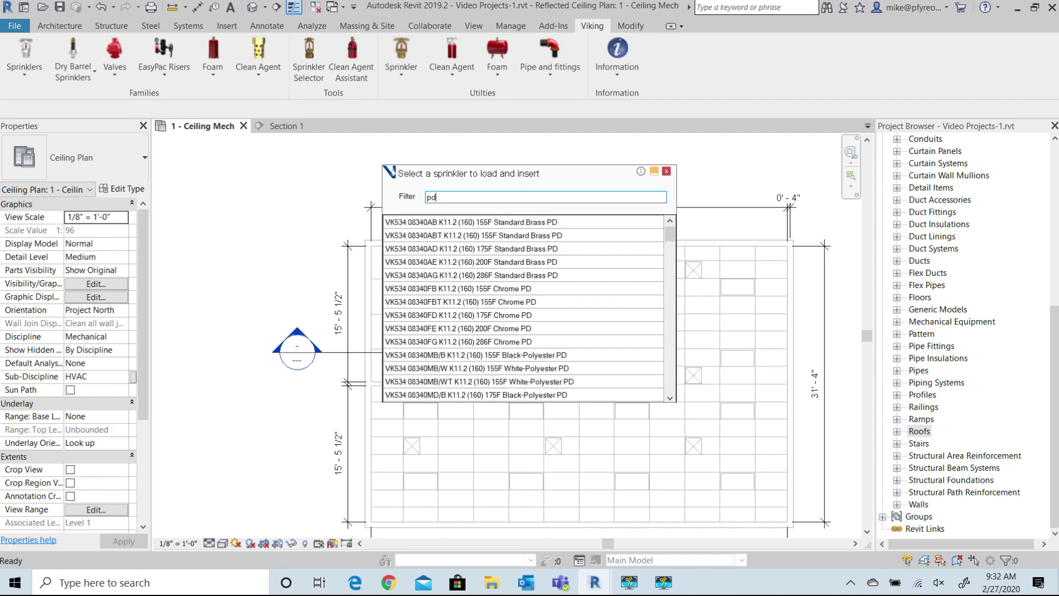
Step: Extend the filter with 'wh' and pick VK608 08339MA/W K11.2 135F White-Polyester PD
{"action": "scroll", "coordinate": [514, 310], "scroll_direction": "down", "scroll_amount": 4}
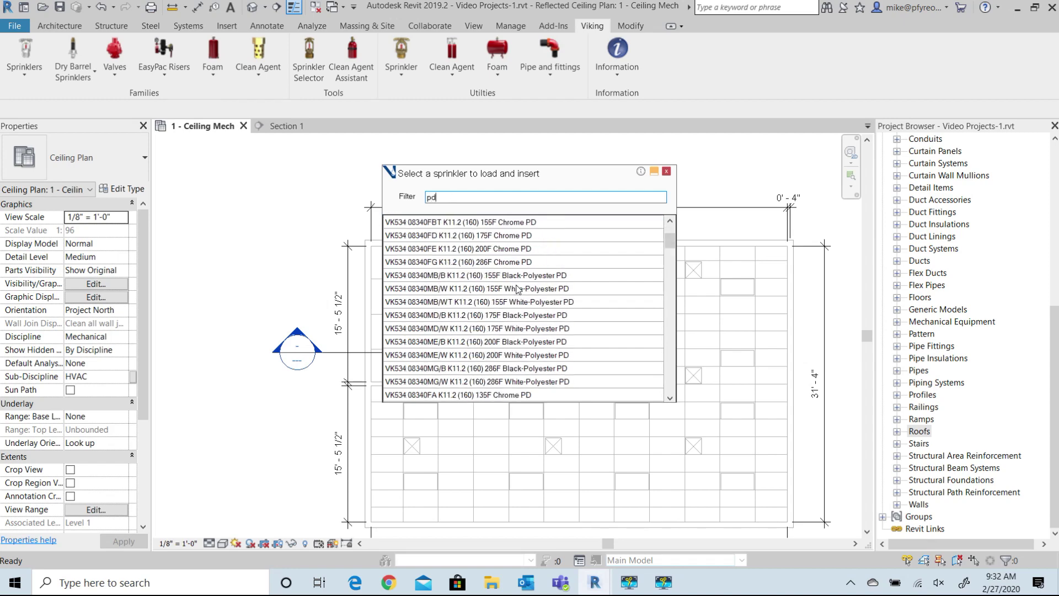
{"action": "scroll", "coordinate": [510, 307], "scroll_direction": "up", "scroll_amount": 4}
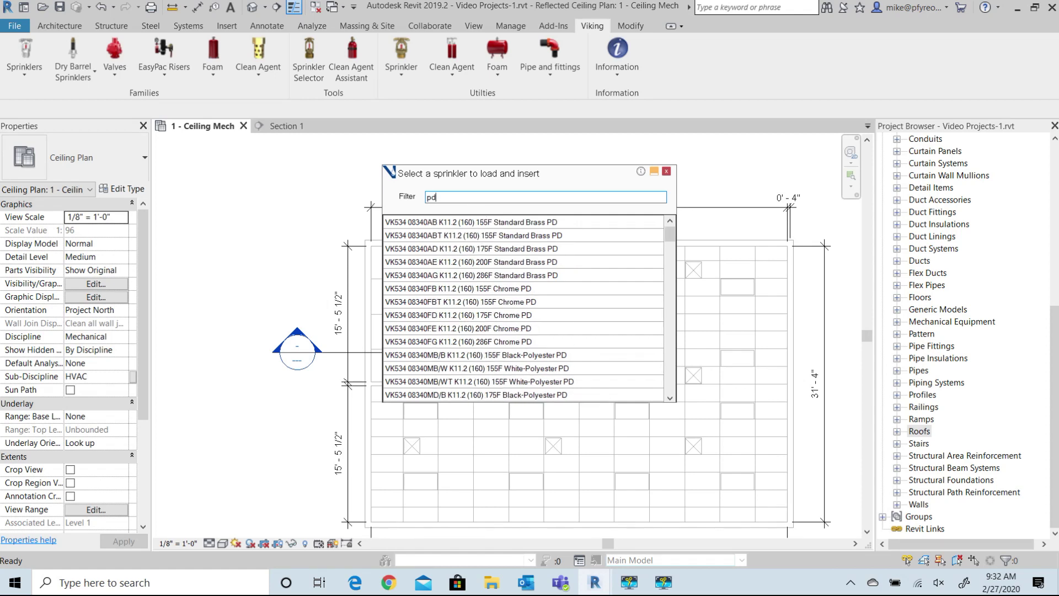
{"action": "type", "text": "white"}
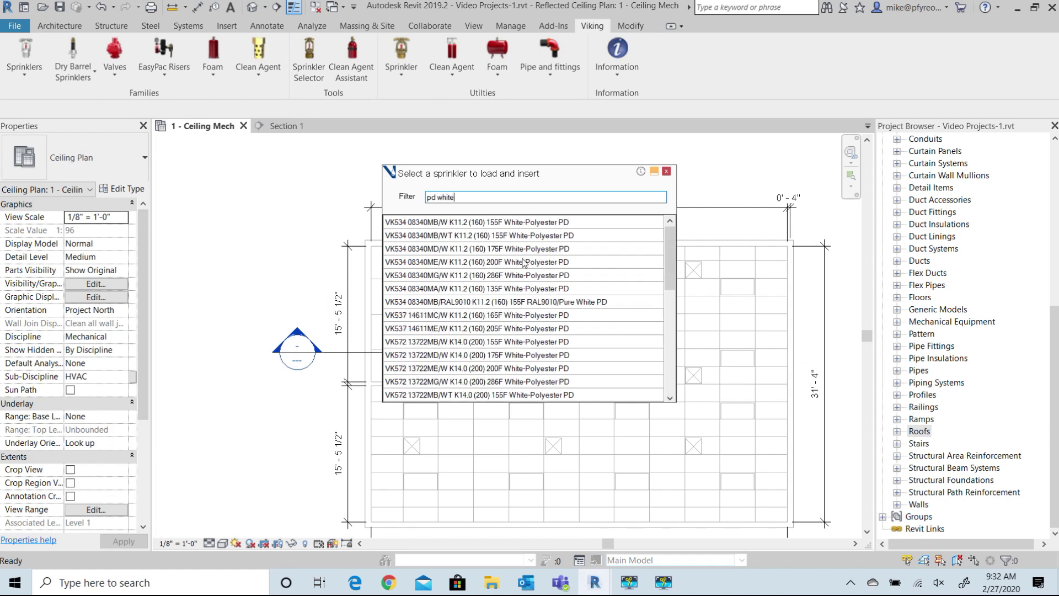
{"action": "scroll", "coordinate": [511, 280], "scroll_direction": "down", "scroll_amount": 1}
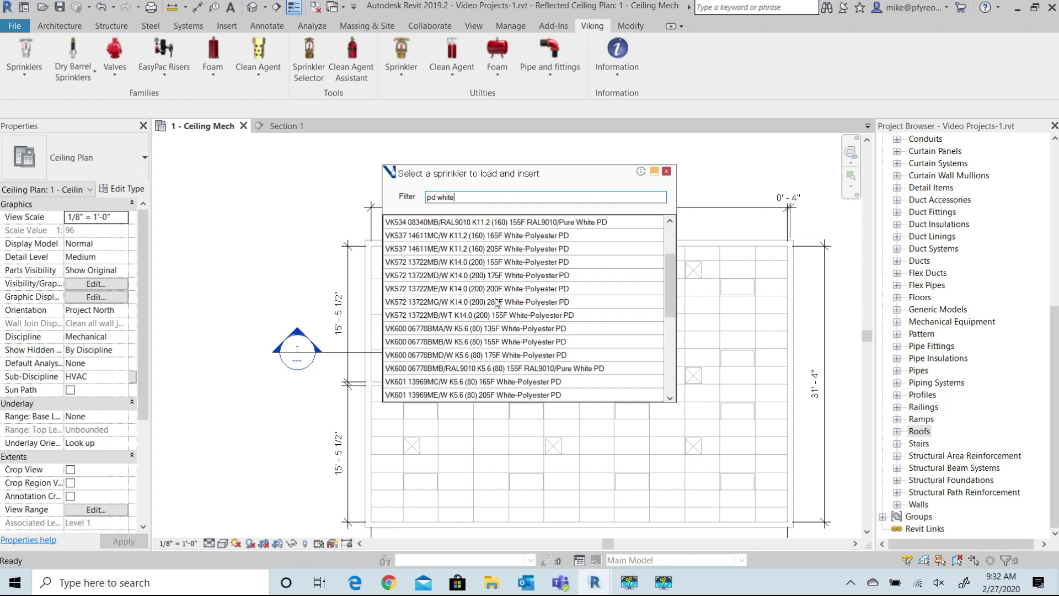
{"action": "scroll", "coordinate": [499, 298], "scroll_direction": "down", "scroll_amount": 3}
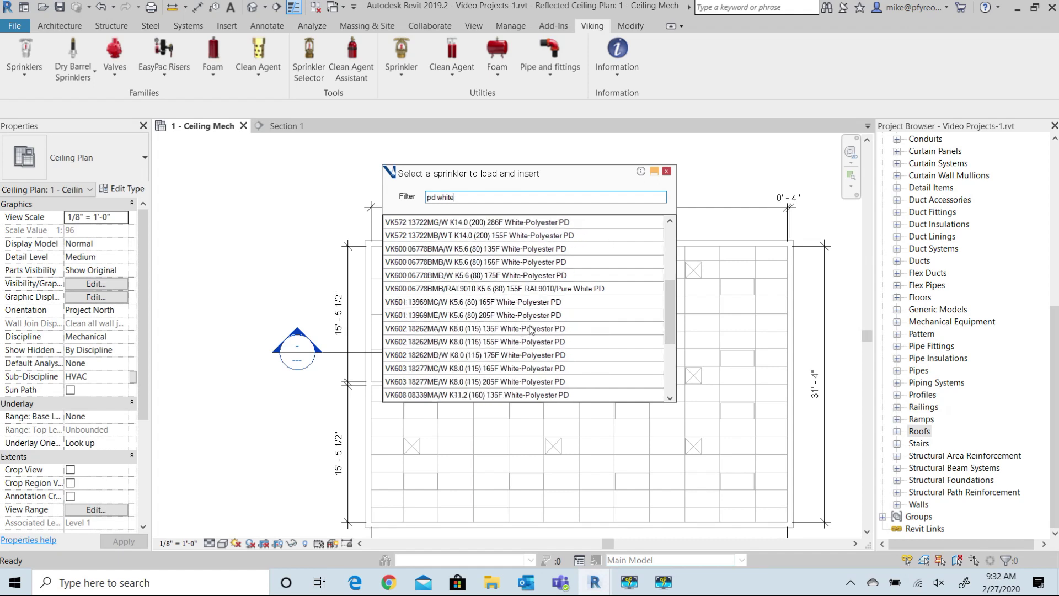
{"action": "scroll", "coordinate": [491, 307], "scroll_direction": "down", "scroll_amount": 2}
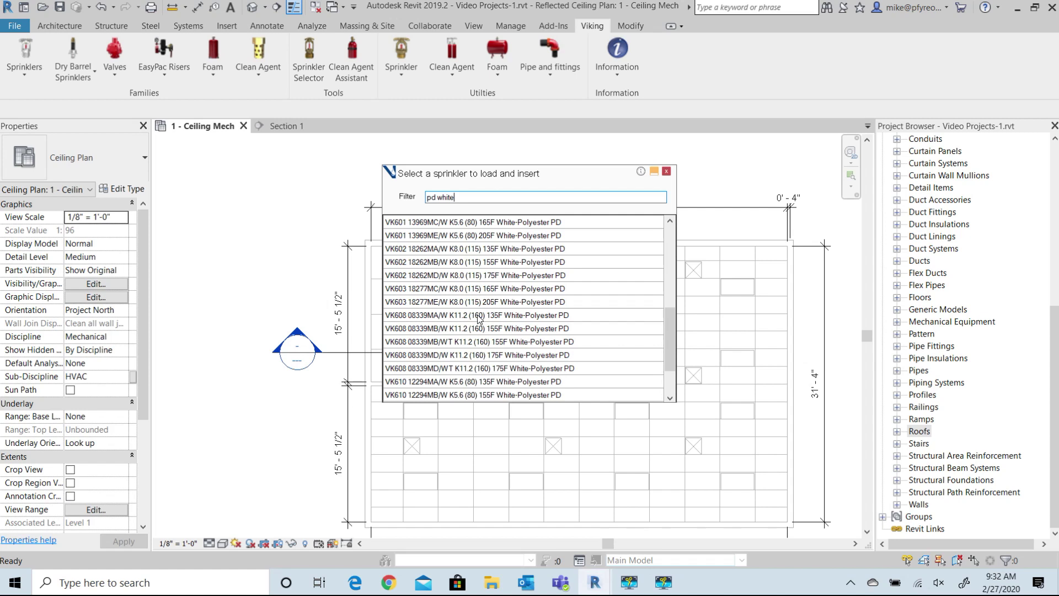
{"action": "left_click", "coordinate": [432, 318]}
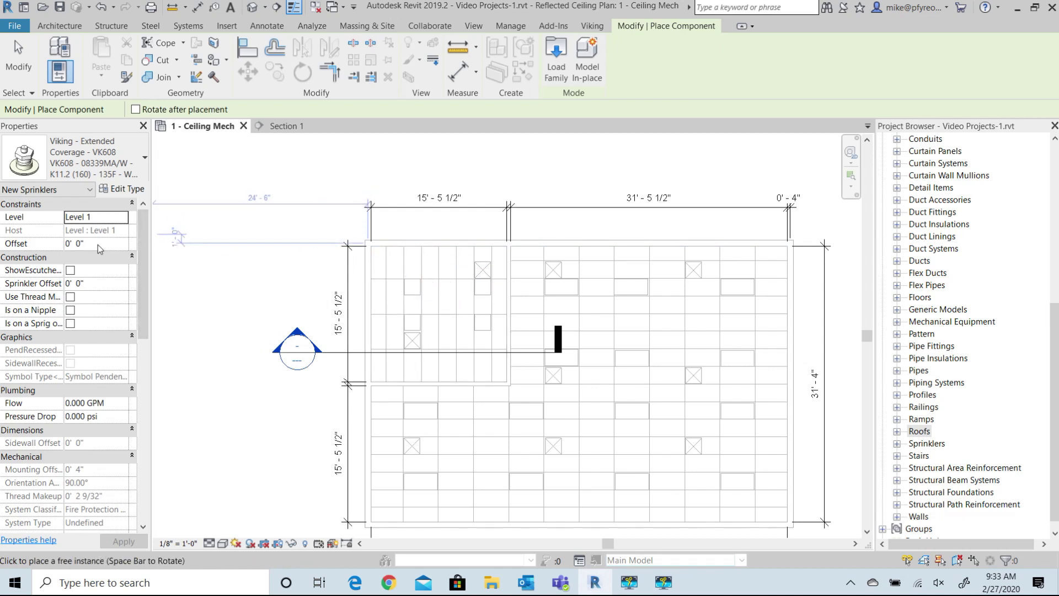
Step: Set the sprinkler's offset to 8' and place it in the upper-left ceiling room
{"action": "left_click", "coordinate": [99, 244]}
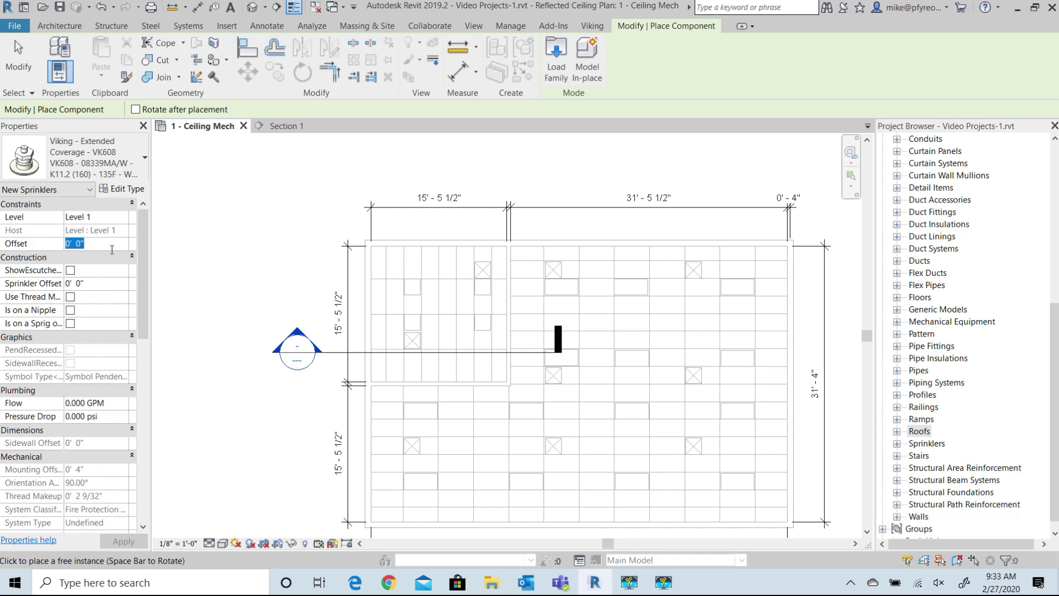
{"action": "type", "text": "8"}
{"action": "key", "text": "Return"}
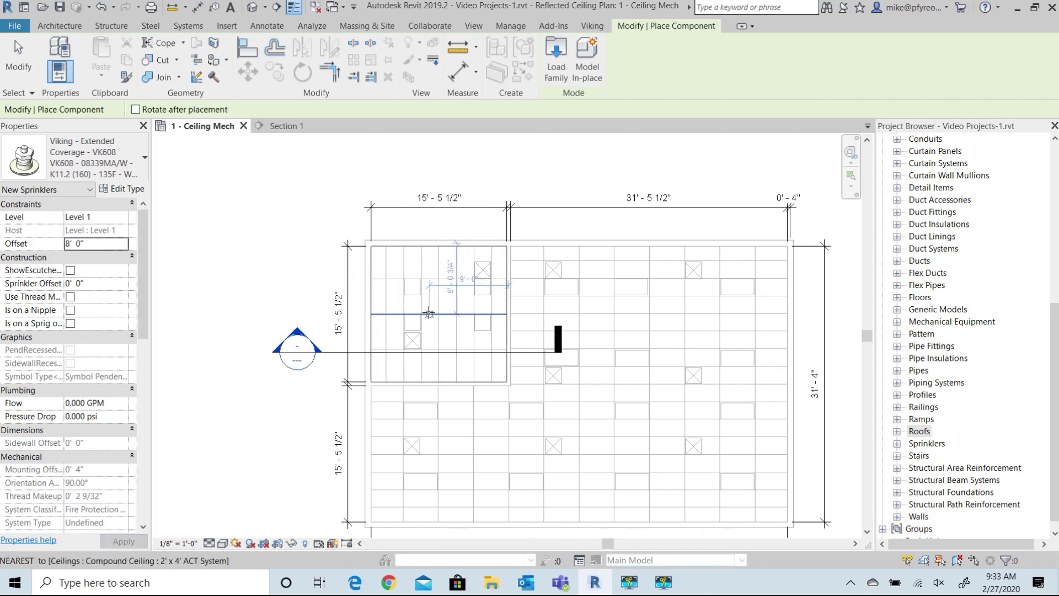
{"action": "scroll", "coordinate": [428, 313], "scroll_direction": "up", "scroll_amount": 3}
{"action": "scroll", "coordinate": [430, 315], "scroll_direction": "up", "scroll_amount": 2}
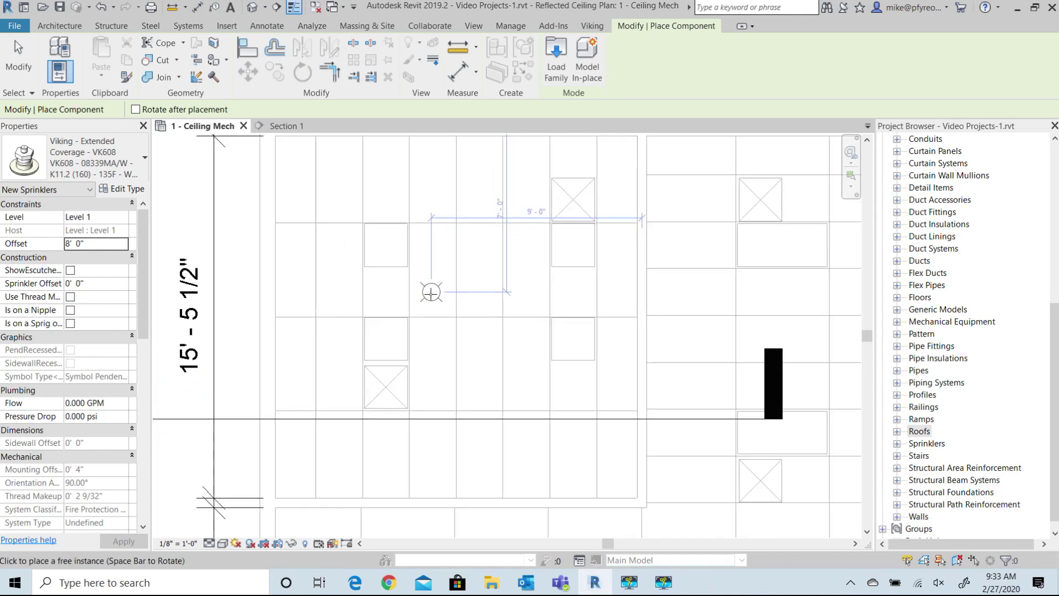
{"action": "left_click", "coordinate": [431, 292]}
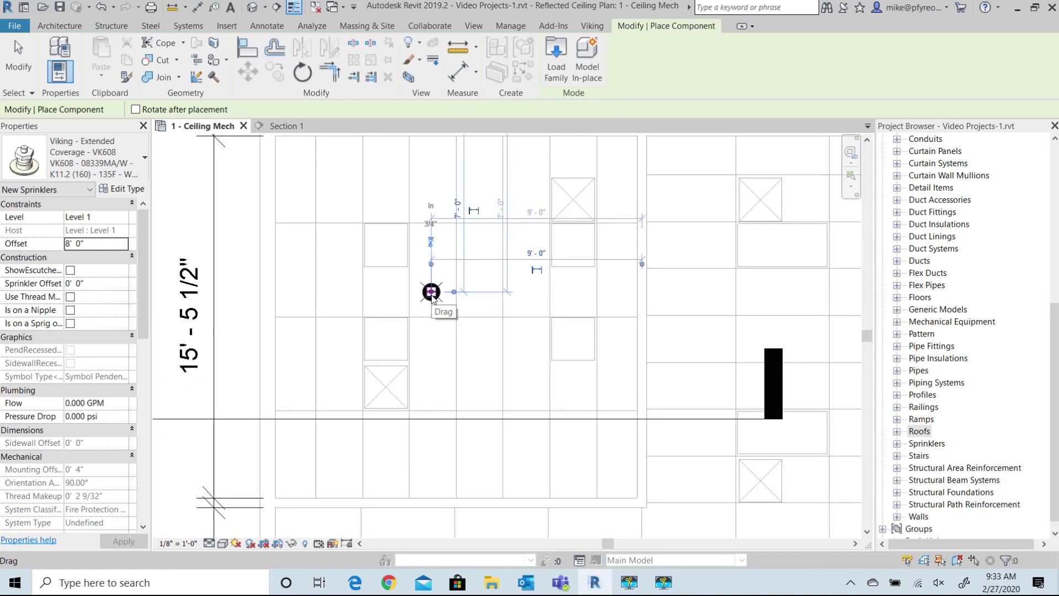
{"action": "key", "text": "Escape"}
Step: Nudge the placed sprinkler up and back down, deselect it, and open Section 1
{"action": "left_click", "coordinate": [432, 292]}
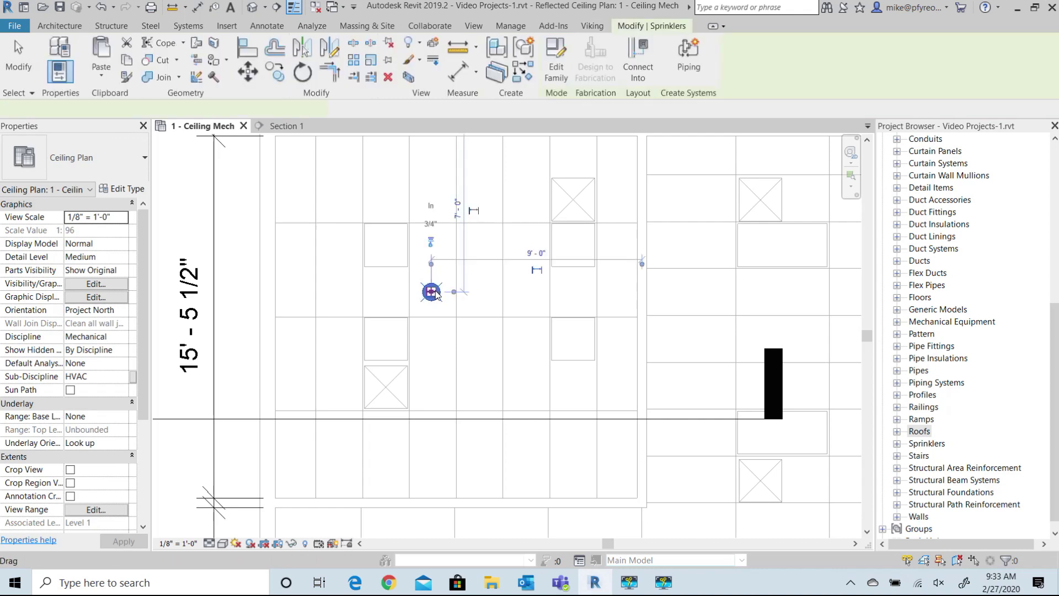
{"action": "key", "text": "Up"}
{"action": "key", "text": "Up"}
{"action": "key", "text": "Up"}
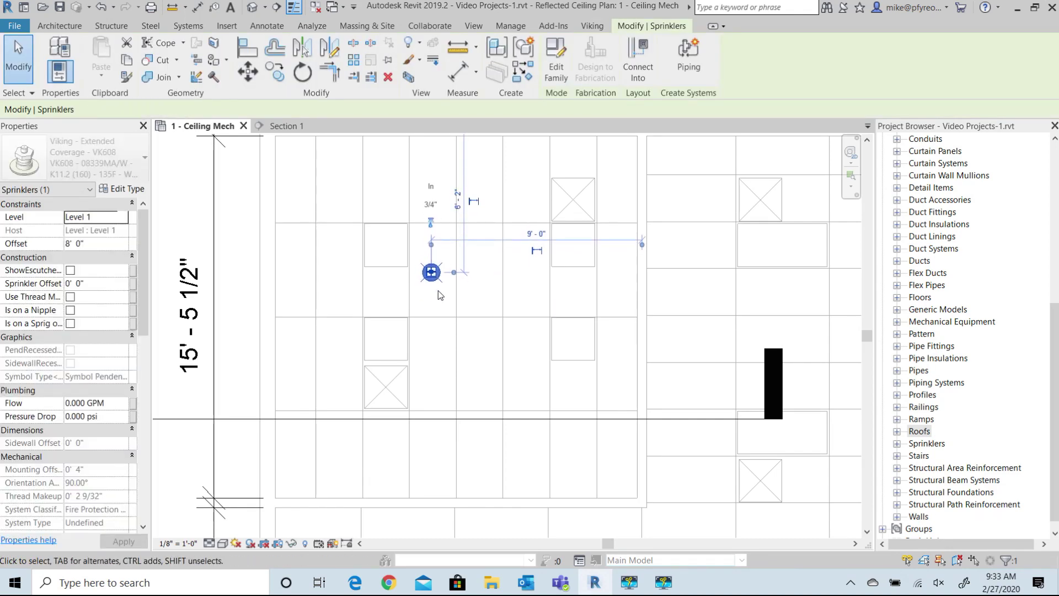
{"action": "key", "text": "Down"}
{"action": "key", "text": "Down"}
{"action": "key", "text": "Down"}
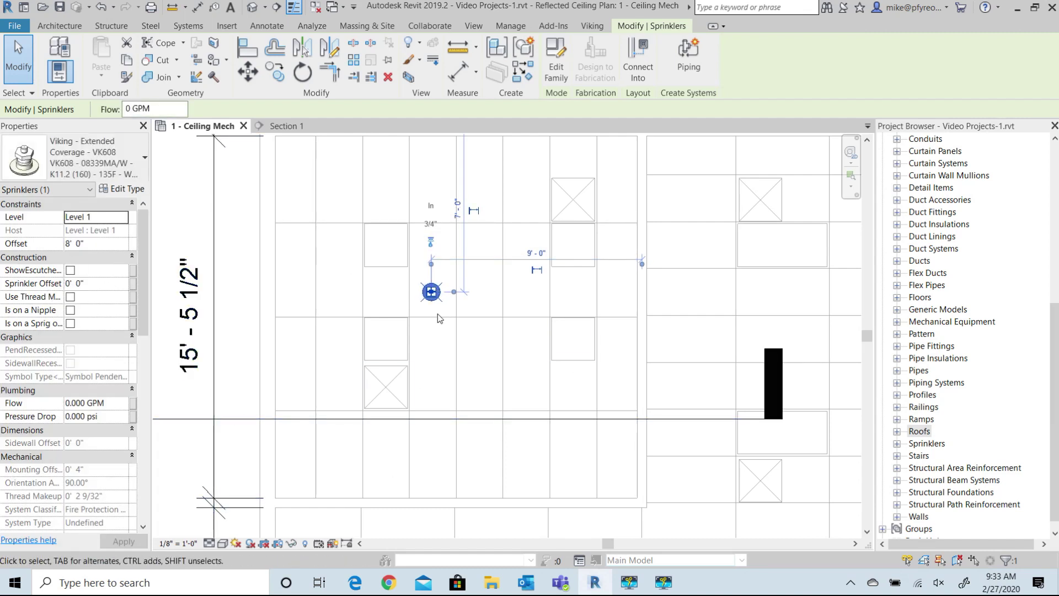
{"action": "scroll", "coordinate": [383, 307], "scroll_direction": "down", "scroll_amount": 1}
{"action": "left_click", "coordinate": [190, 225]}
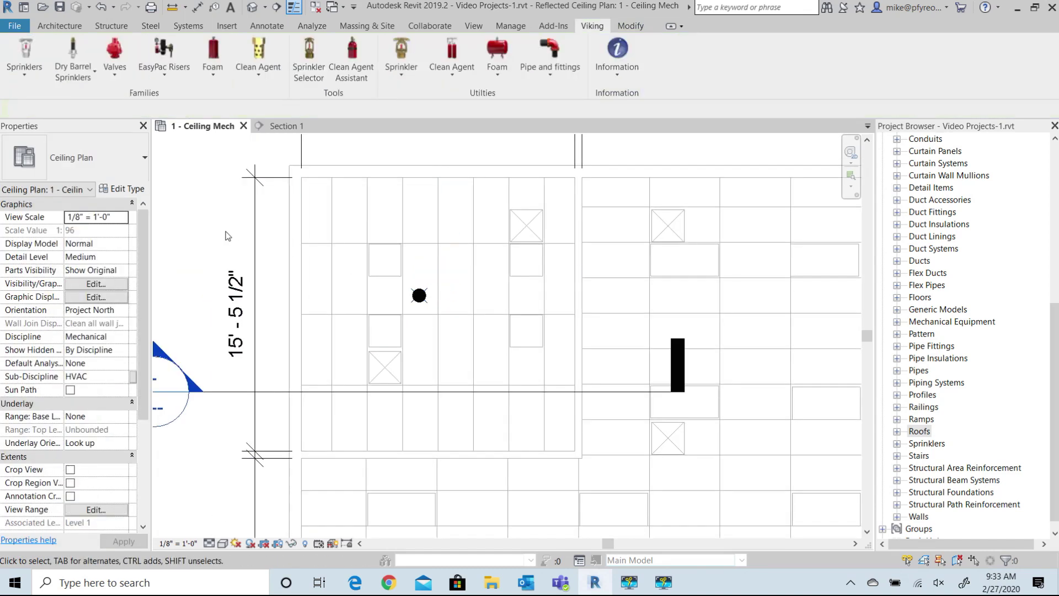
{"action": "scroll", "coordinate": [190, 226], "scroll_direction": "down", "scroll_amount": 1}
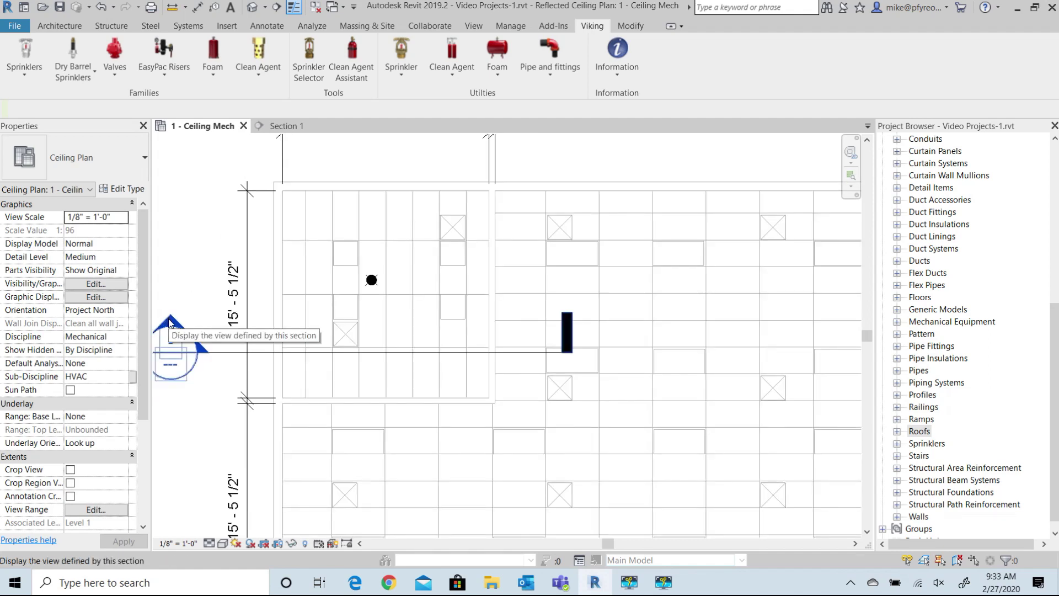
{"action": "double_click", "coordinate": [170, 323]}
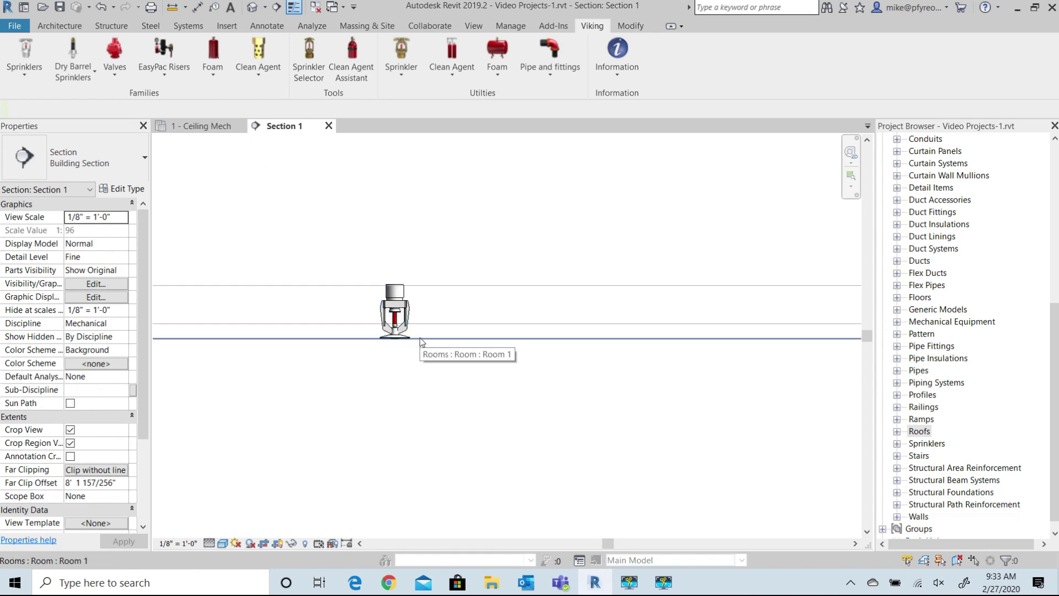
Step: Select the VK608 sprinkler in the Section 1 view
{"action": "left_click", "coordinate": [403, 302]}
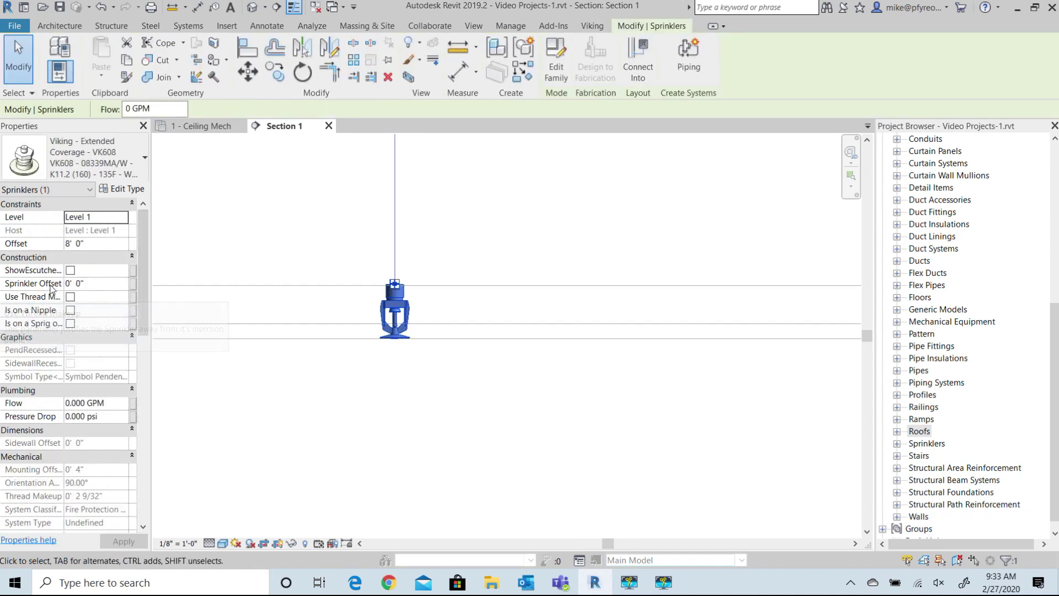
Step: Set Sprinkler Offset to 1/2" and enable ShowEscutcheon, then deselect the sprinkler
{"action": "left_click", "coordinate": [95, 284]}
{"action": "left_click", "coordinate": [52, 283]}
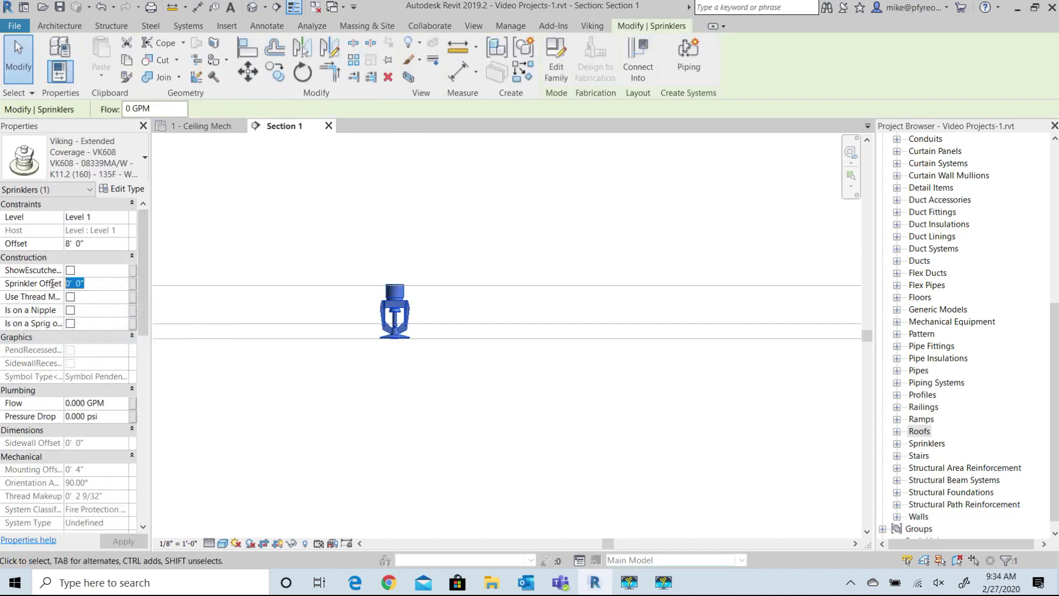
{"action": "type", "text": "."}
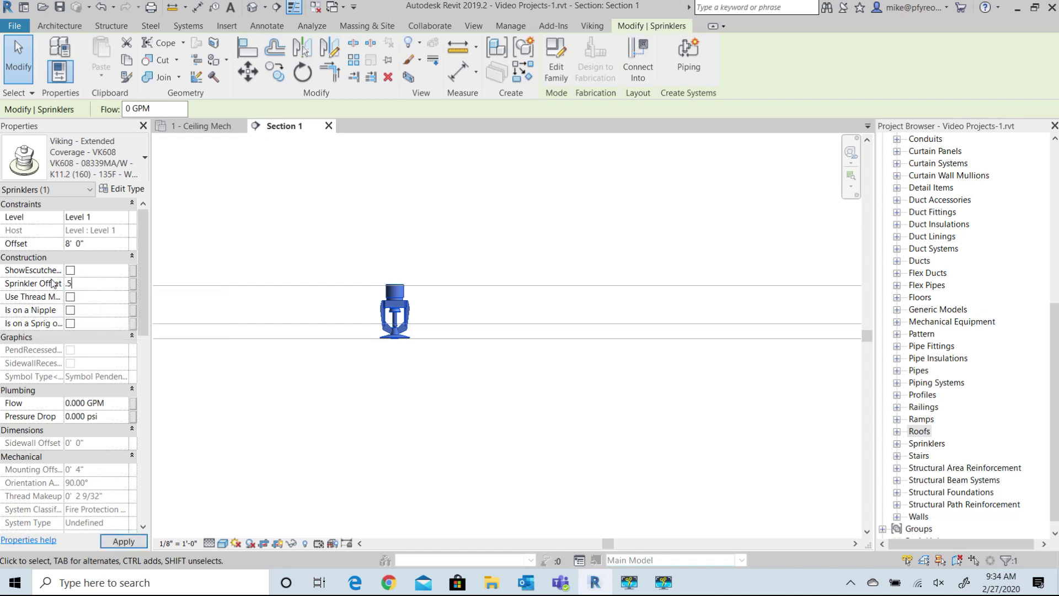
{"action": "type", "text": "5"}
{"action": "key", "text": "Return"}
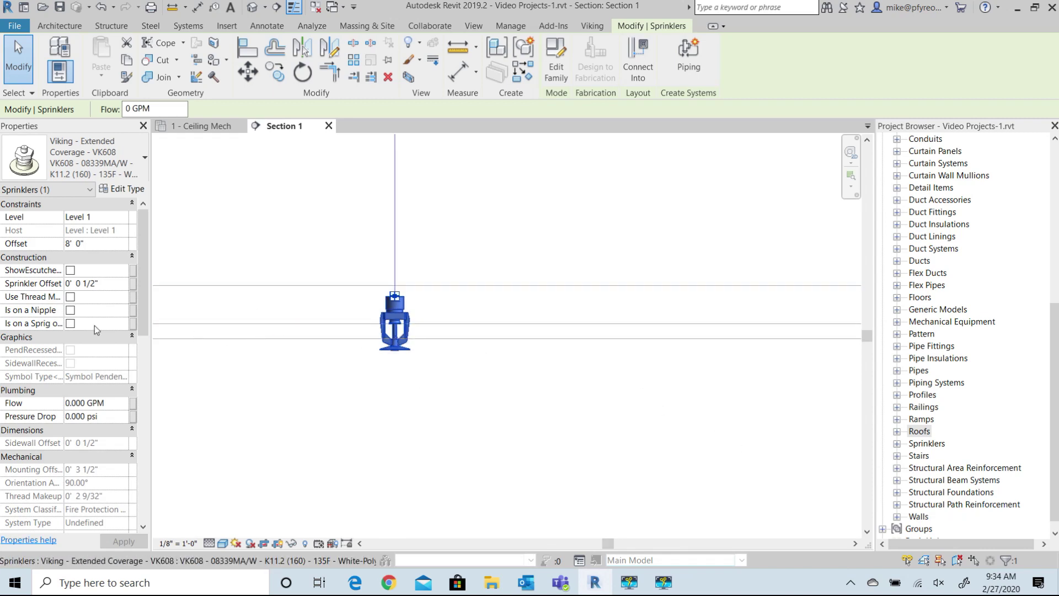
{"action": "left_click", "coordinate": [71, 271]}
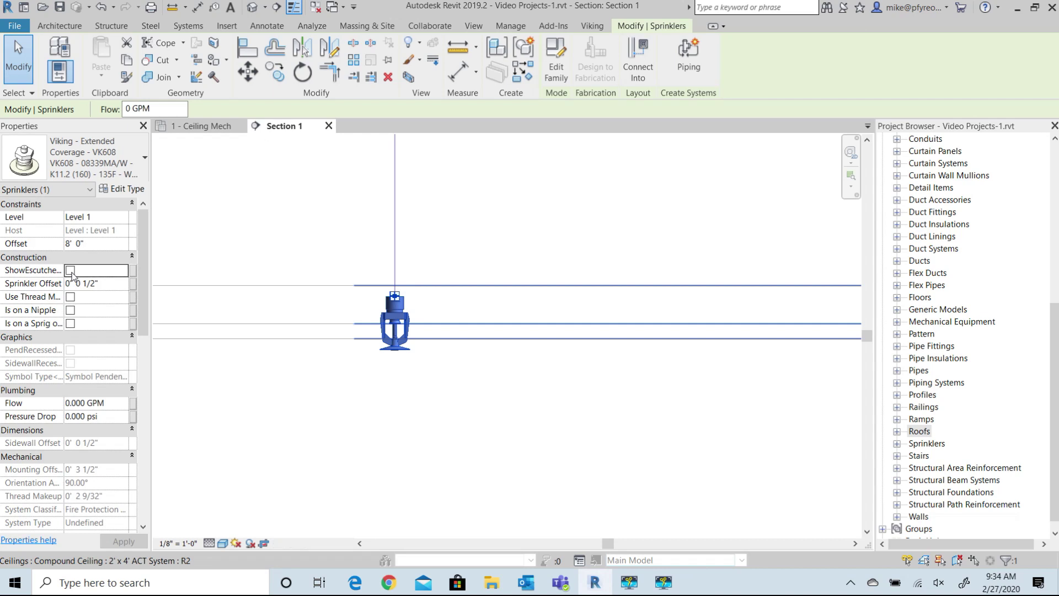
{"action": "left_click", "coordinate": [386, 397]}
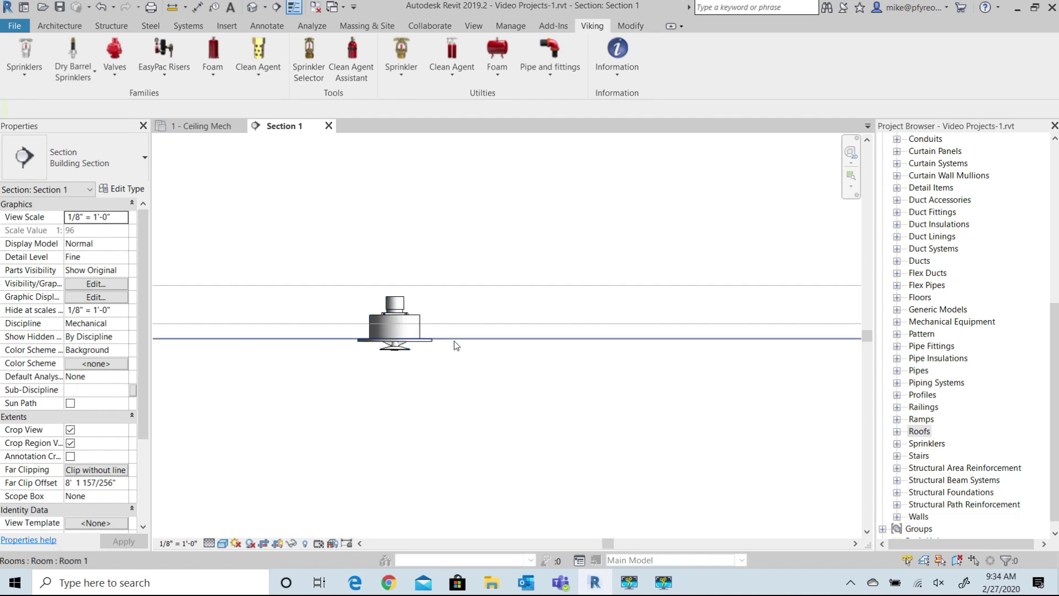
Step: Change the sprinkler's Sprinkler Offset to 3/4" in Properties
{"action": "left_click", "coordinate": [399, 349]}
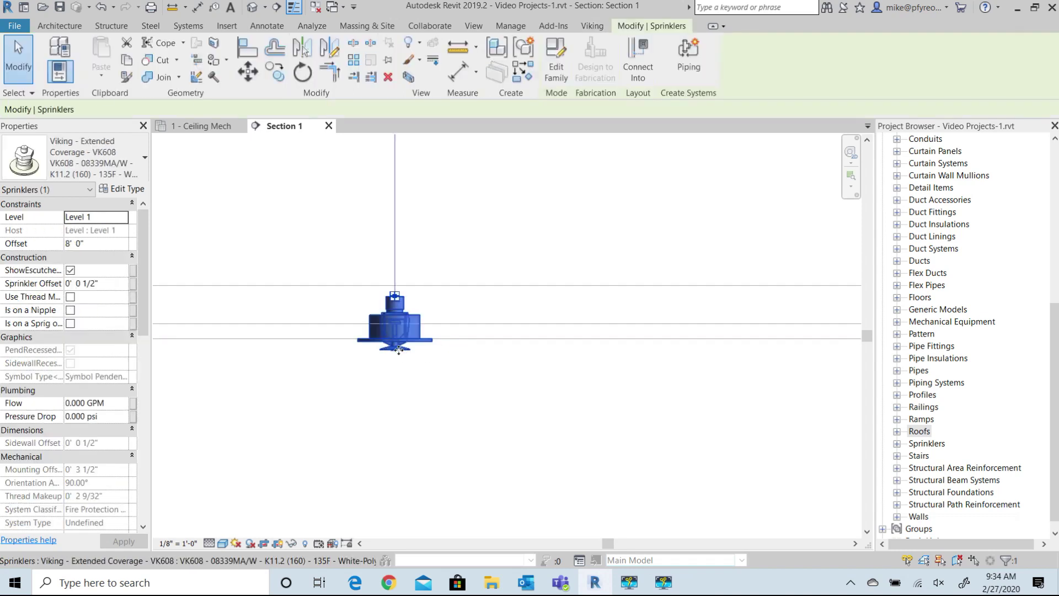
{"action": "left_click", "coordinate": [109, 284]}
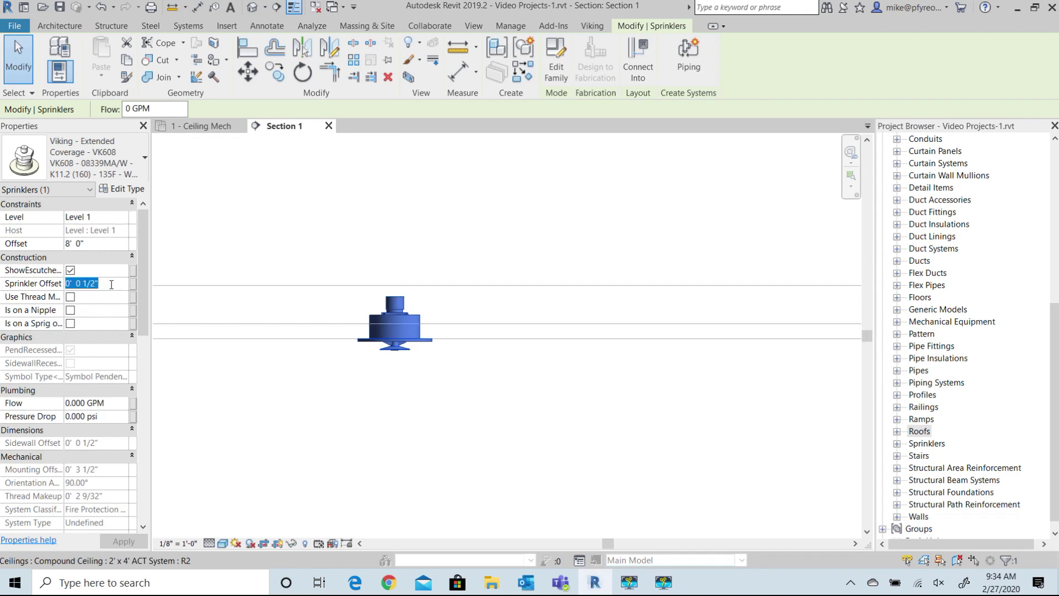
{"action": "type", "text": "3/4\""}
{"action": "key", "text": "Return"}
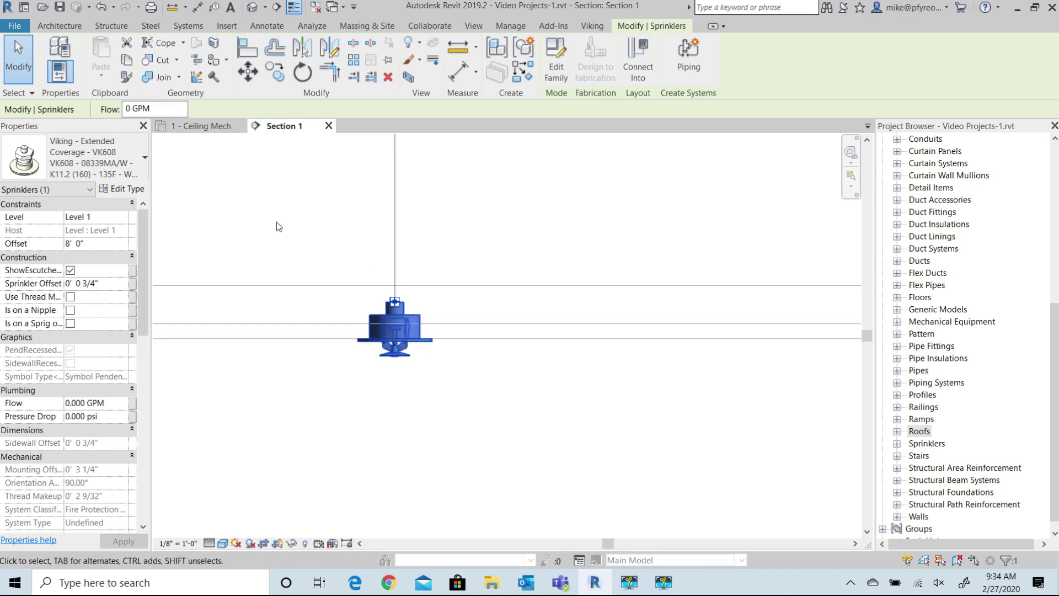
{"action": "left_click", "coordinate": [94, 244]}
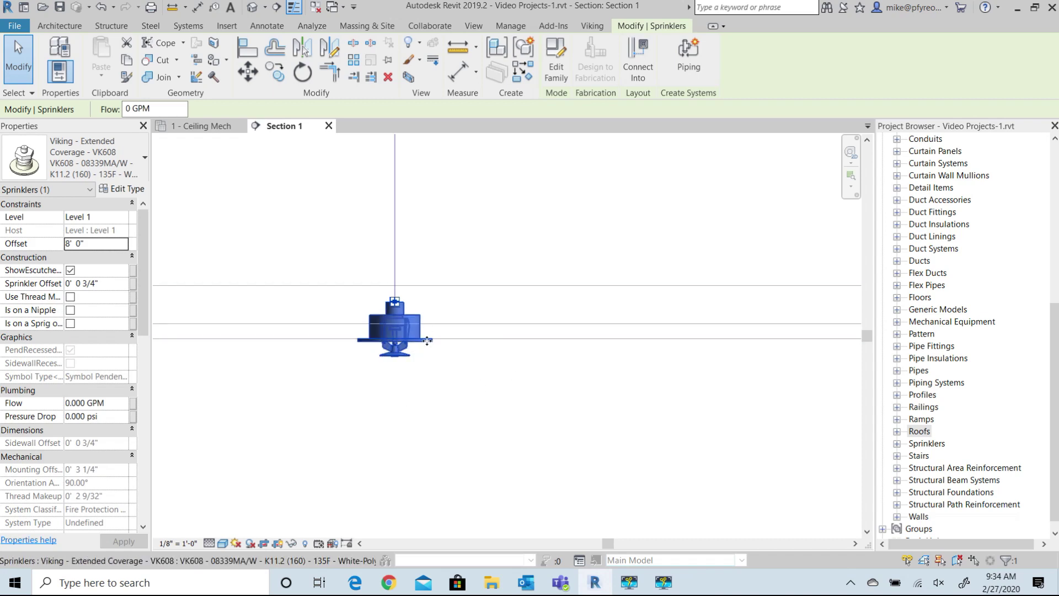
Step: Draw a vertical pipe from the sprinkler upward using its Draw Pipe command
{"action": "left_click", "coordinate": [475, 267]}
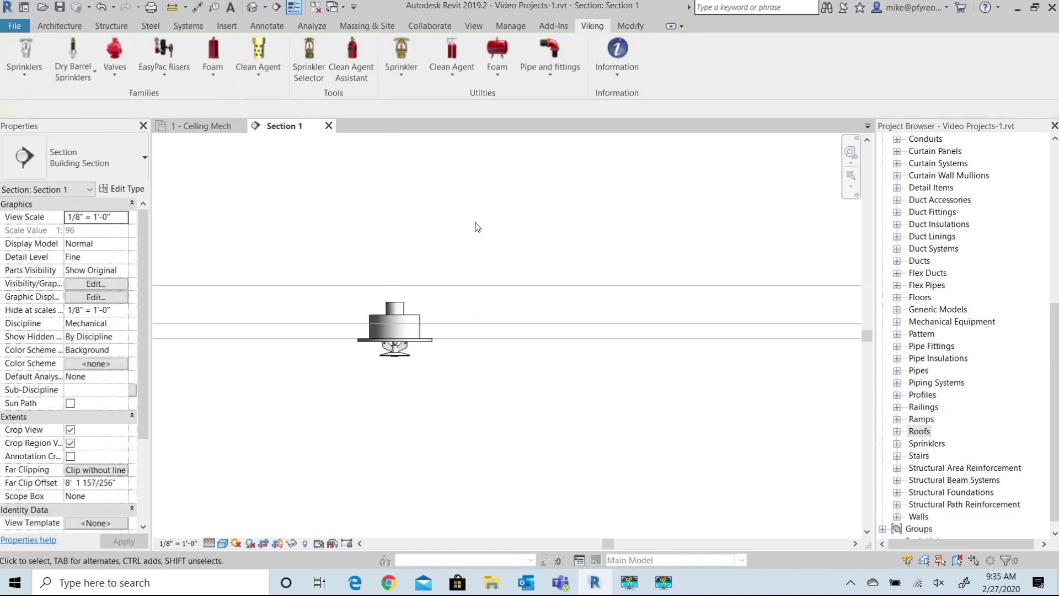
{"action": "left_click", "coordinate": [397, 312]}
{"action": "right_click", "coordinate": [395, 303]}
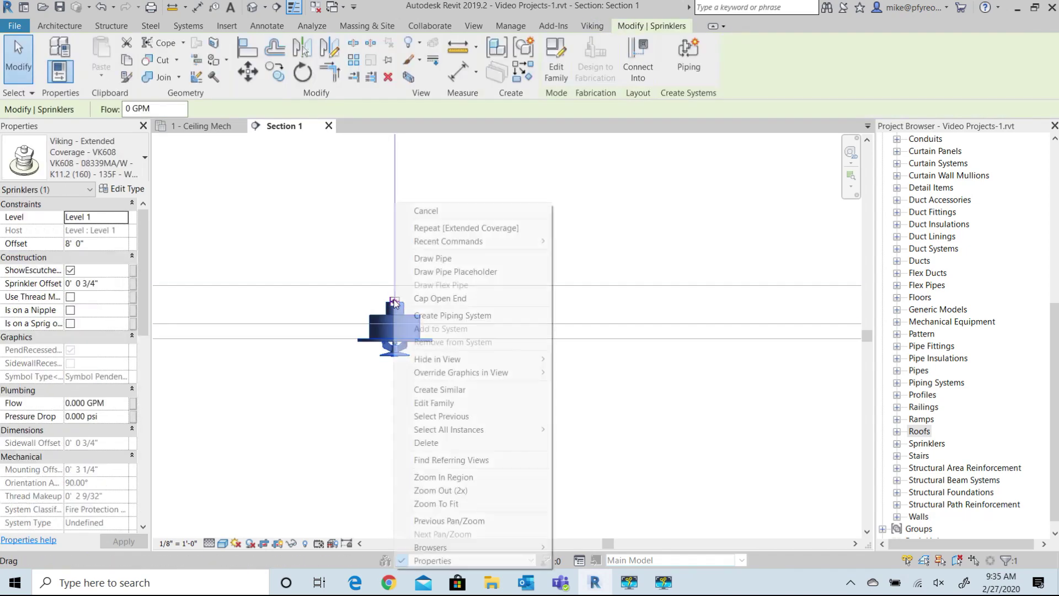
{"action": "left_click", "coordinate": [442, 260]}
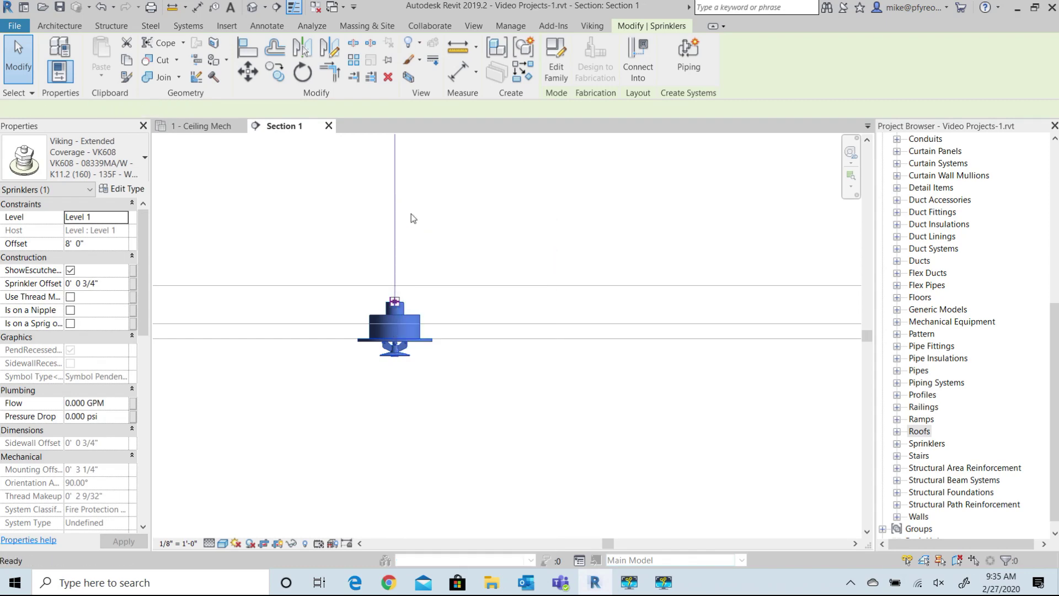
{"action": "left_click", "coordinate": [395, 173]}
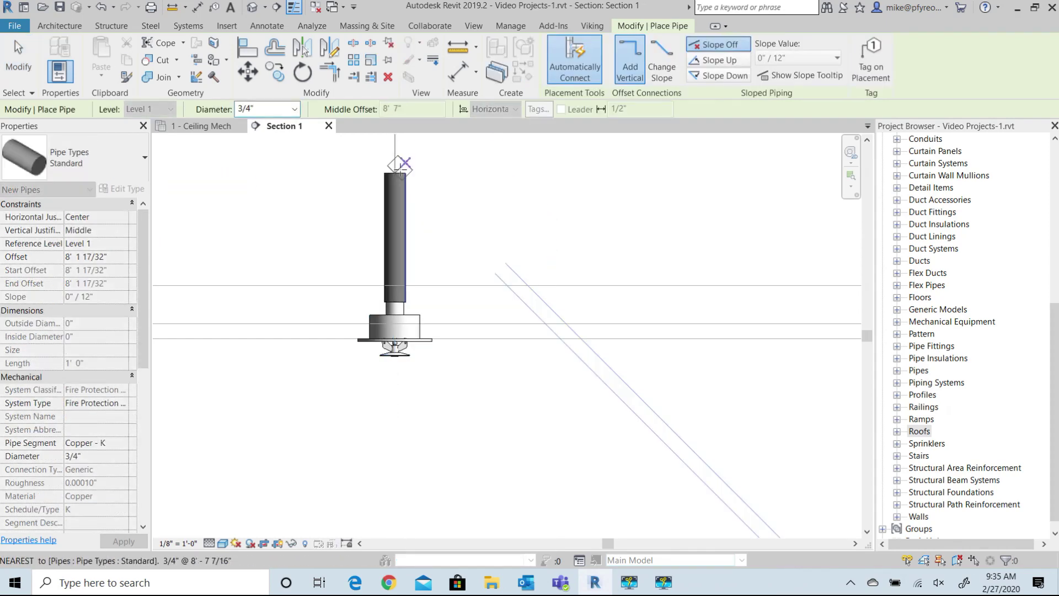
{"action": "key", "text": "Escape"}
{"action": "key", "text": "Escape"}
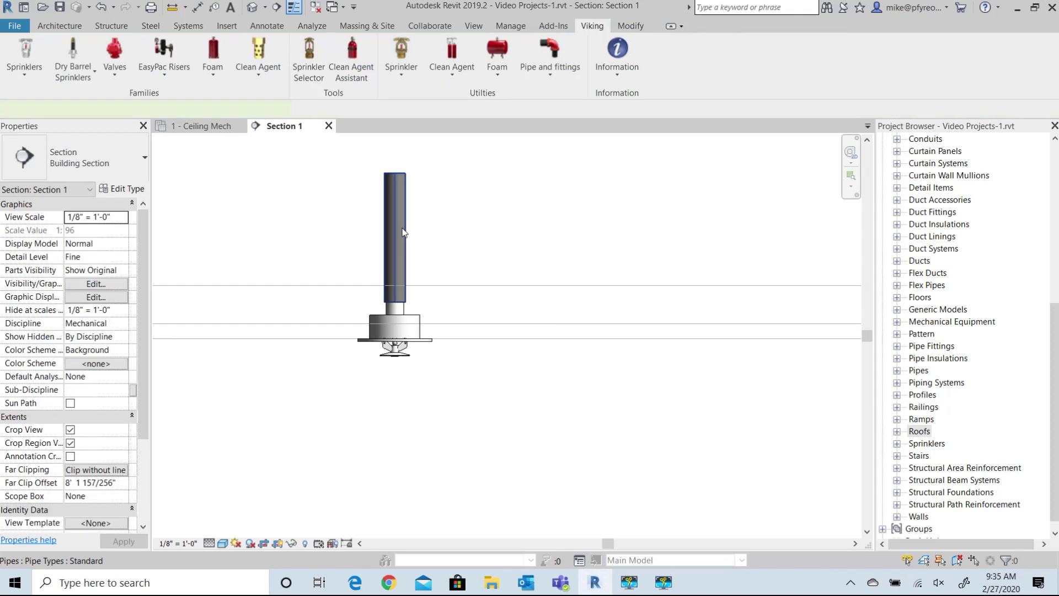
Step: Set the new pipe's diameter to 1" and recentre the view on sprinkler and pipe
{"action": "left_click", "coordinate": [403, 232]}
{"action": "left_click", "coordinate": [182, 110]}
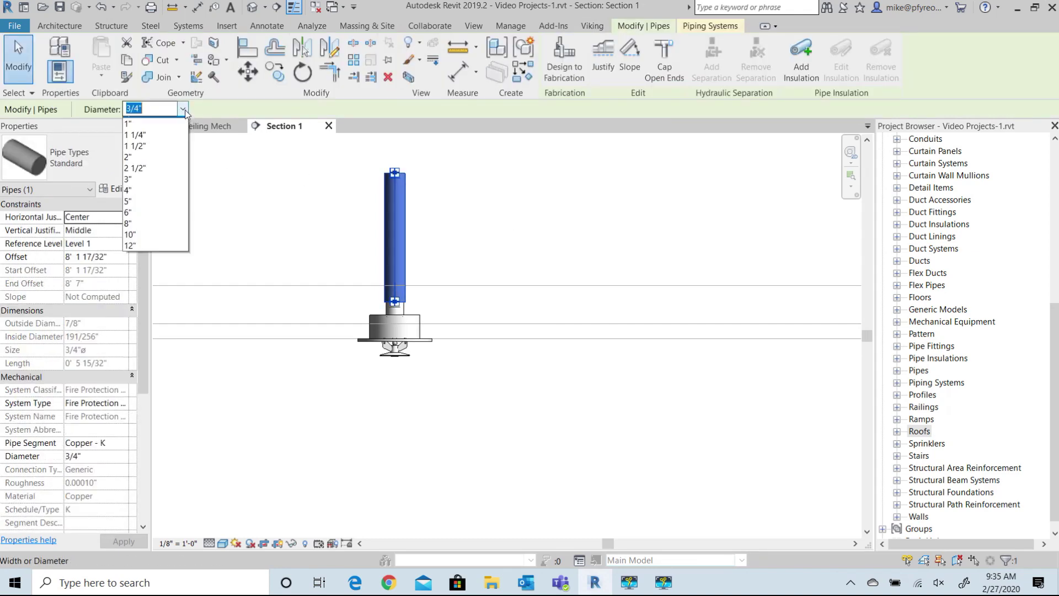
{"action": "left_click", "coordinate": [257, 185]}
{"action": "left_click", "coordinate": [431, 217]}
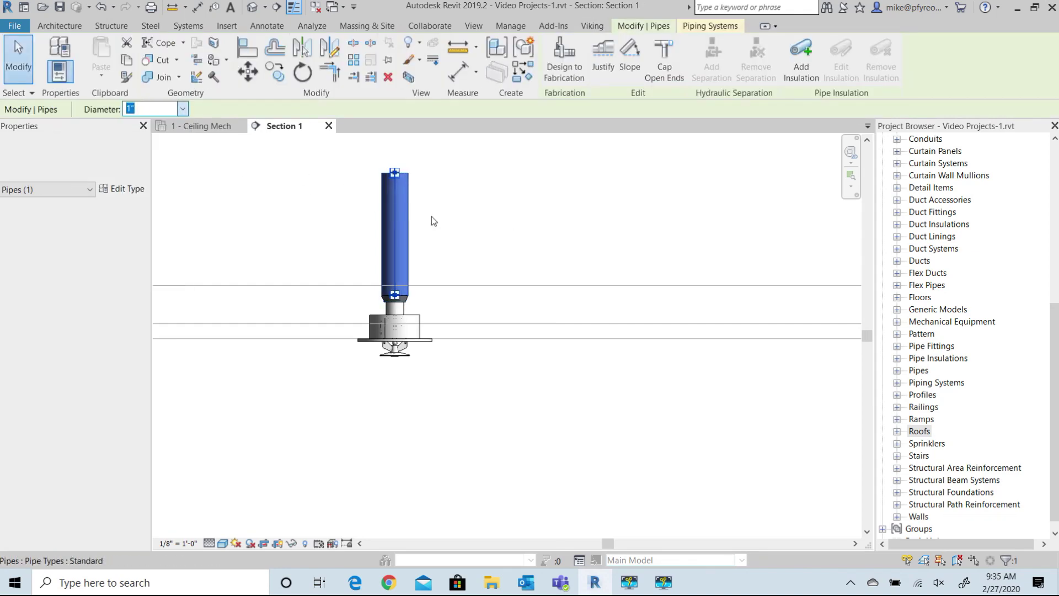
{"action": "scroll", "coordinate": [440, 271], "scroll_direction": "up", "scroll_amount": 5}
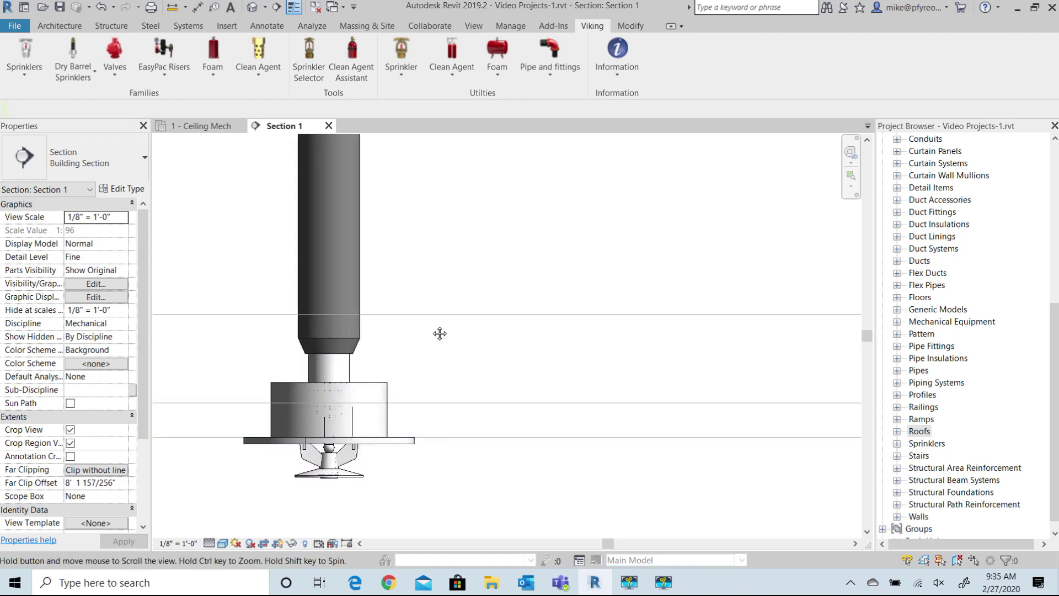
{"action": "middle_click_drag", "start_coordinate": [440, 331], "coordinate": [505, 314]}
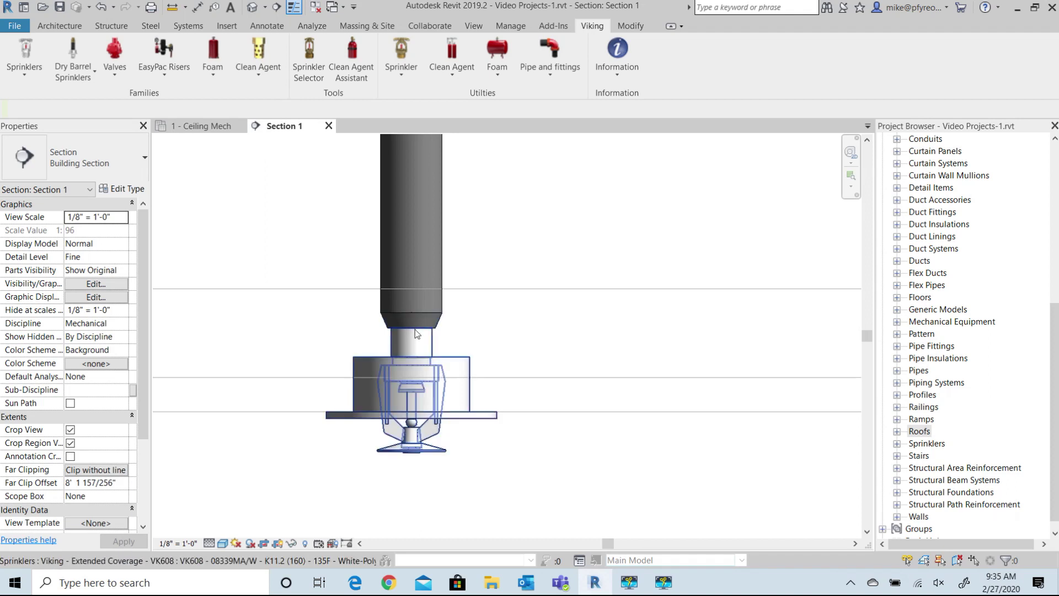
{"action": "left_click", "coordinate": [434, 361]}
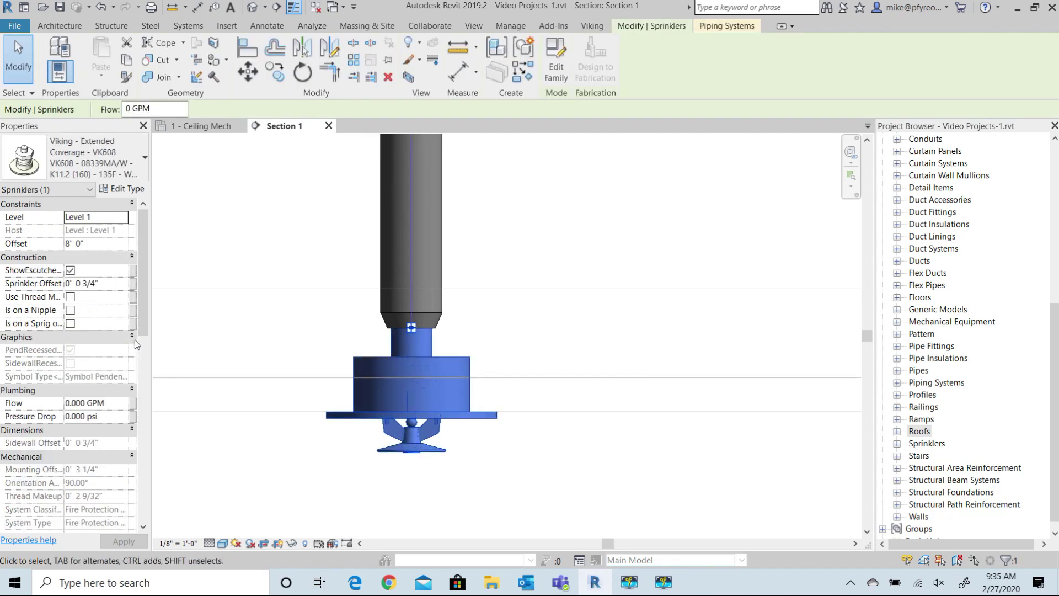
Step: Enable Use Thread Makeup on the VK608 sprinkler
{"action": "left_click", "coordinate": [70, 298]}
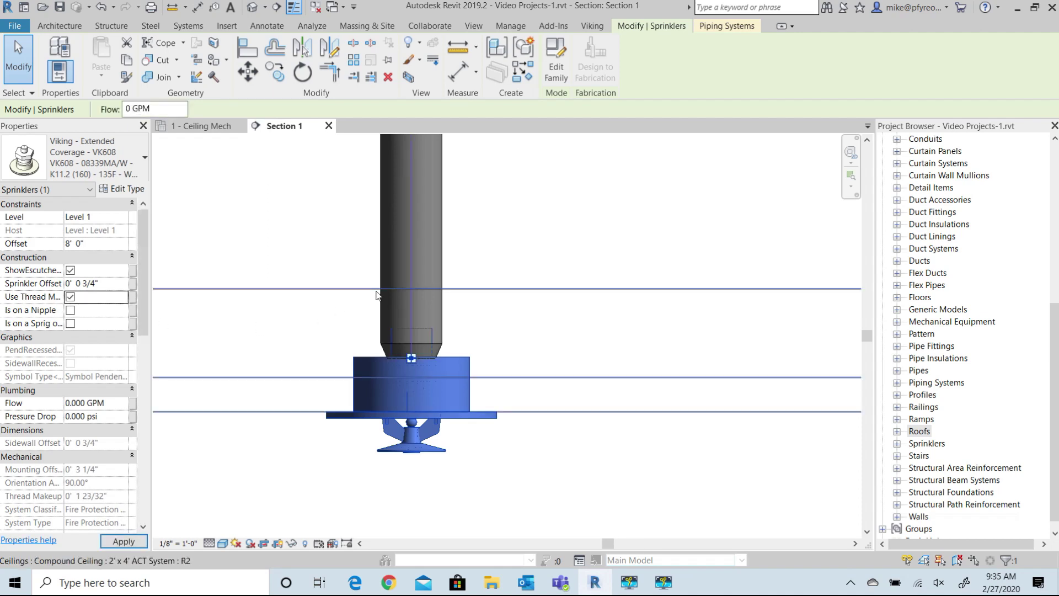